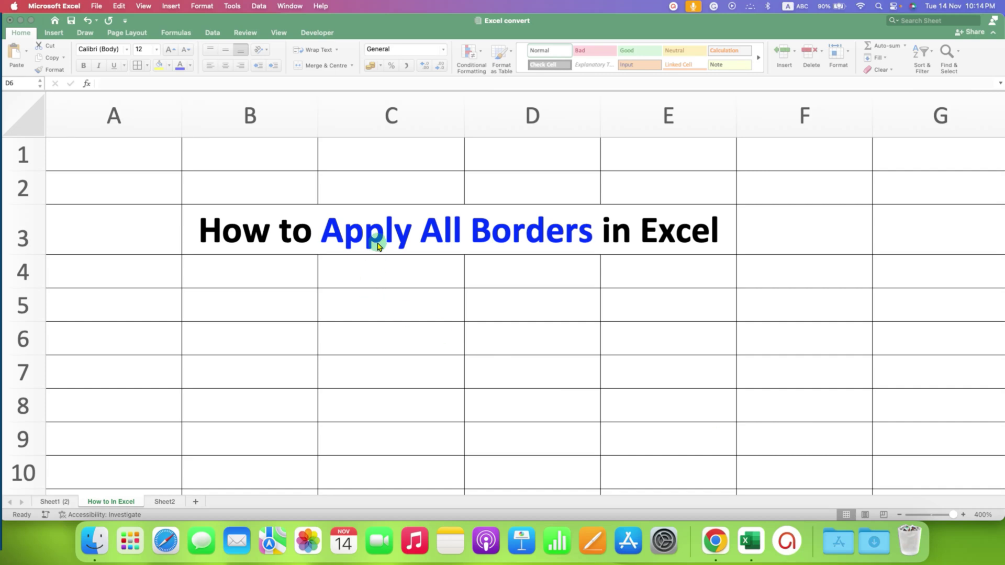
Select the entire sheet with Cmd+A and apply All Borders so every cell is outlined
click(377, 244)
drag(143, 160, 812, 487)
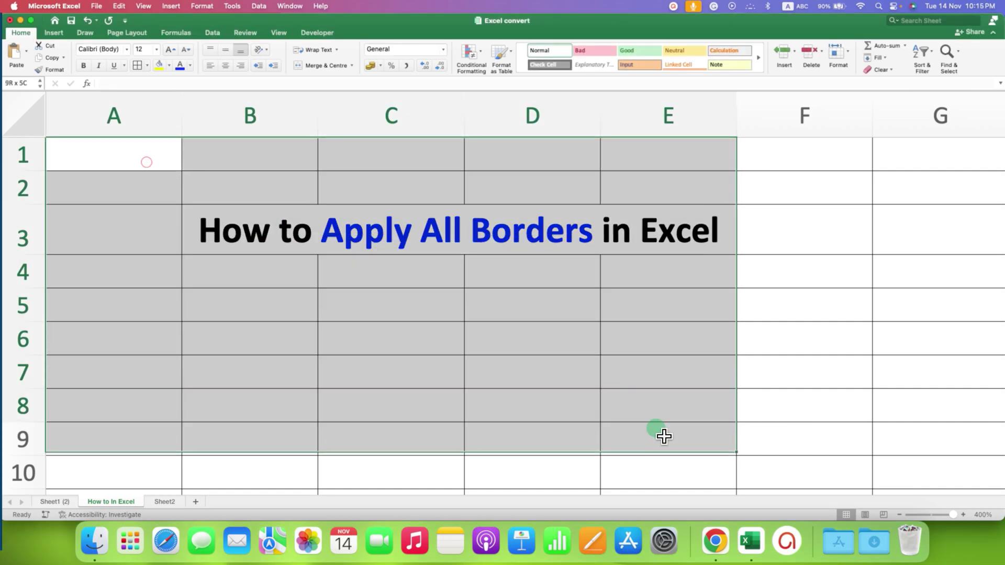
click(434, 337)
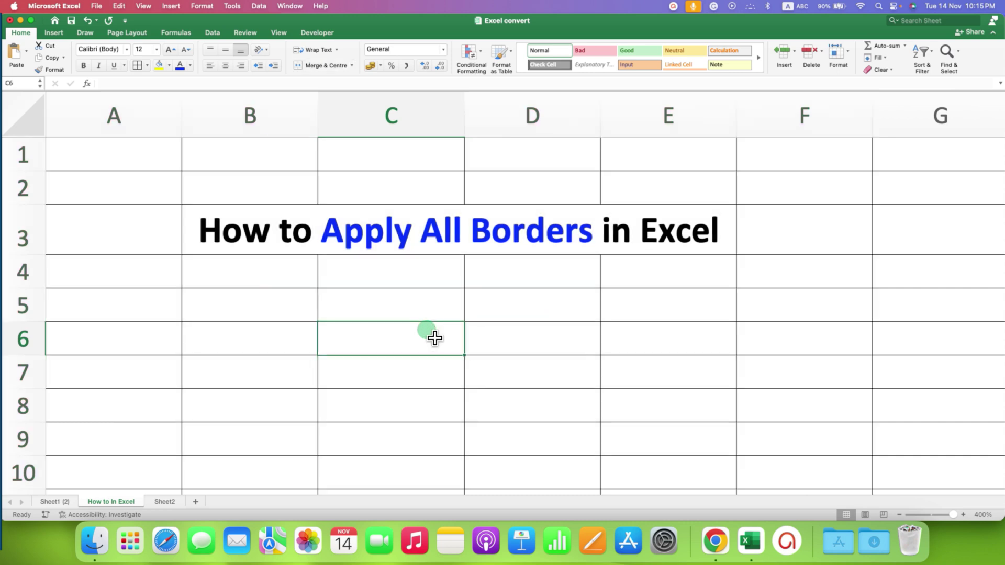
key(super+a)
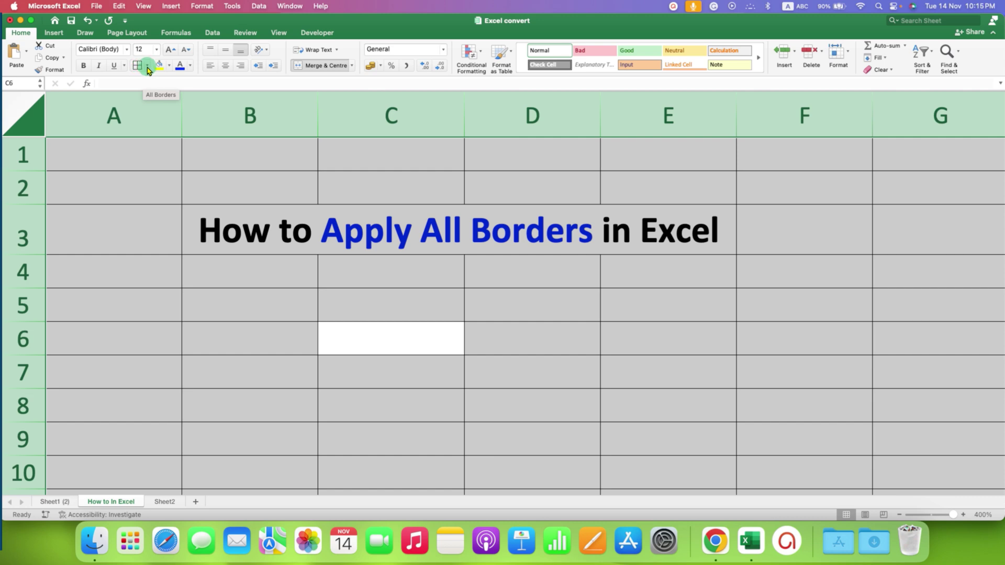
click(147, 70)
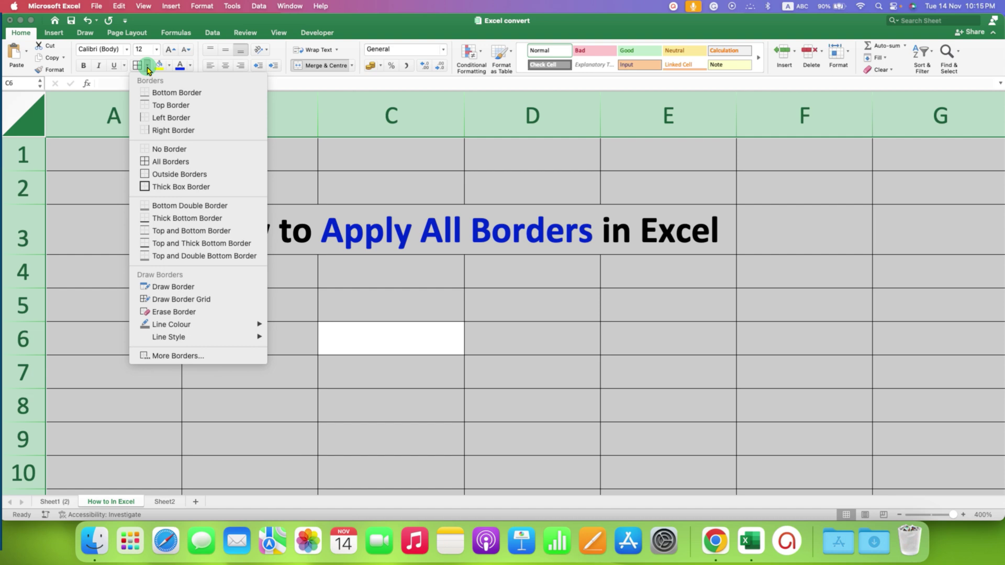
click(216, 165)
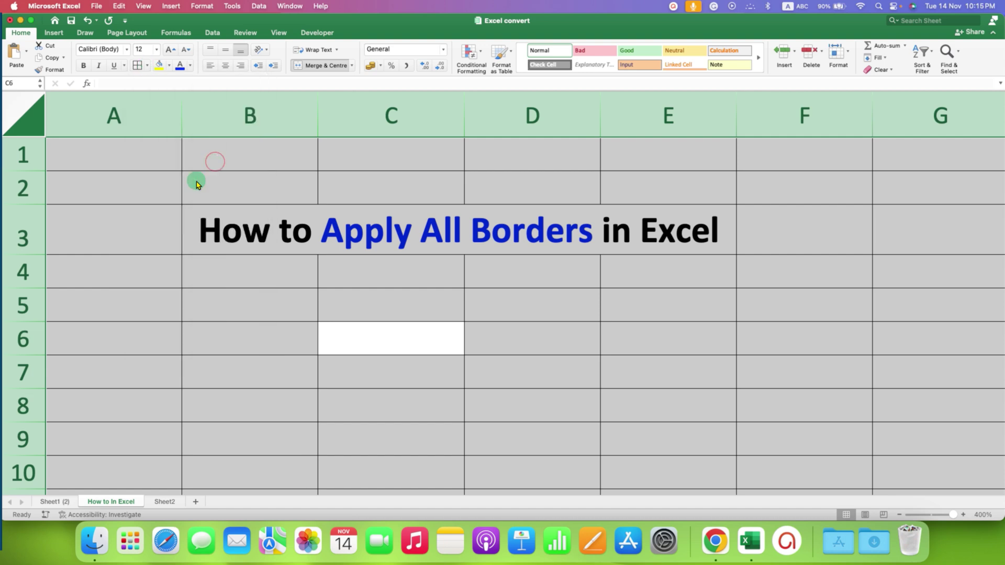
click(359, 286)
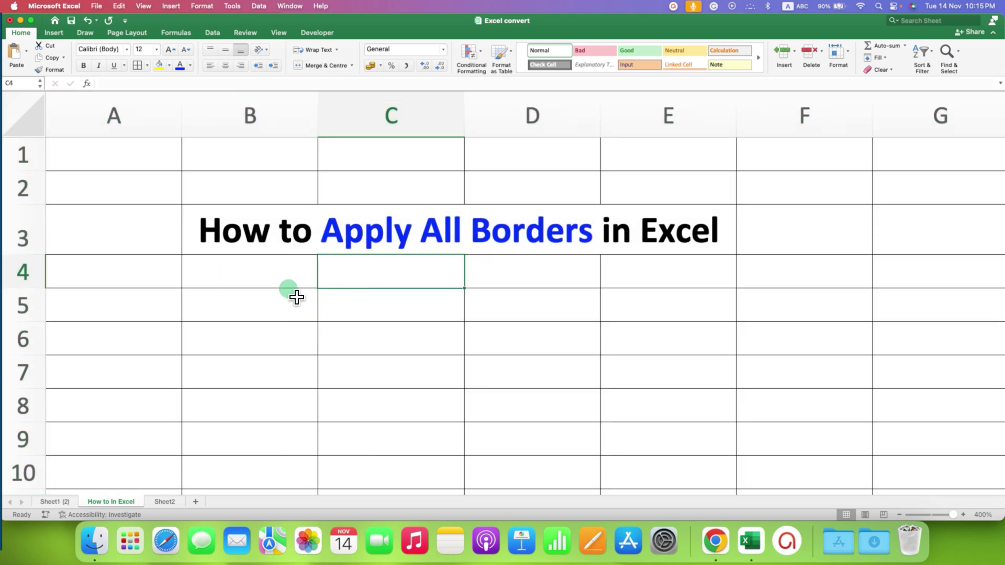
Set the border line style to the thick line and reapply All Borders across the sheet
key(super+a)
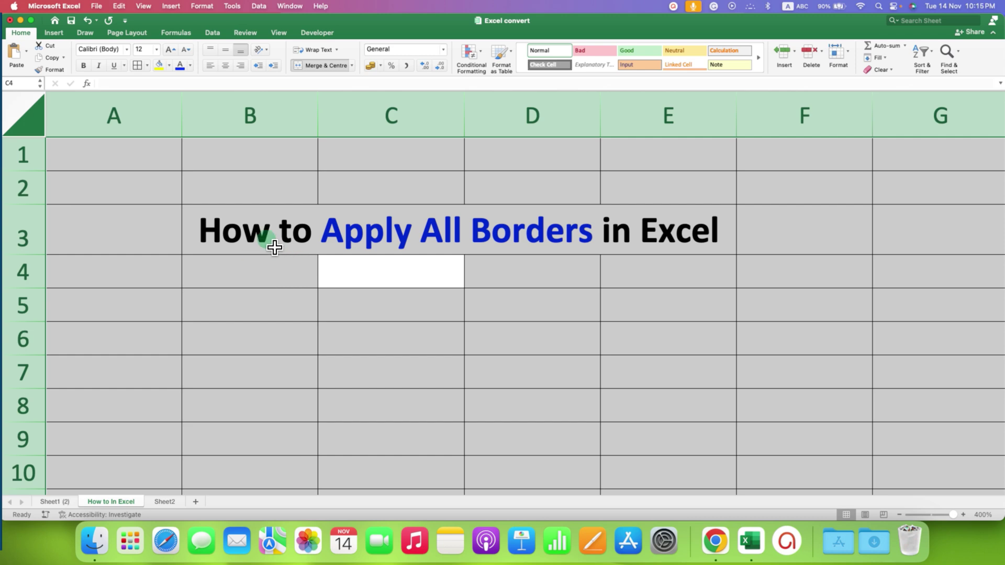
click(151, 67)
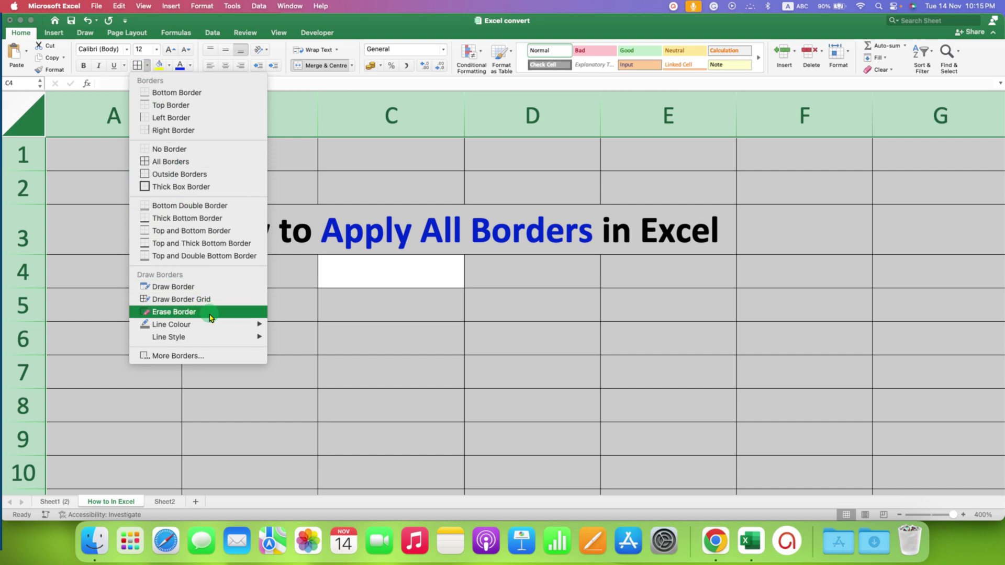
mouse_move(168, 337)
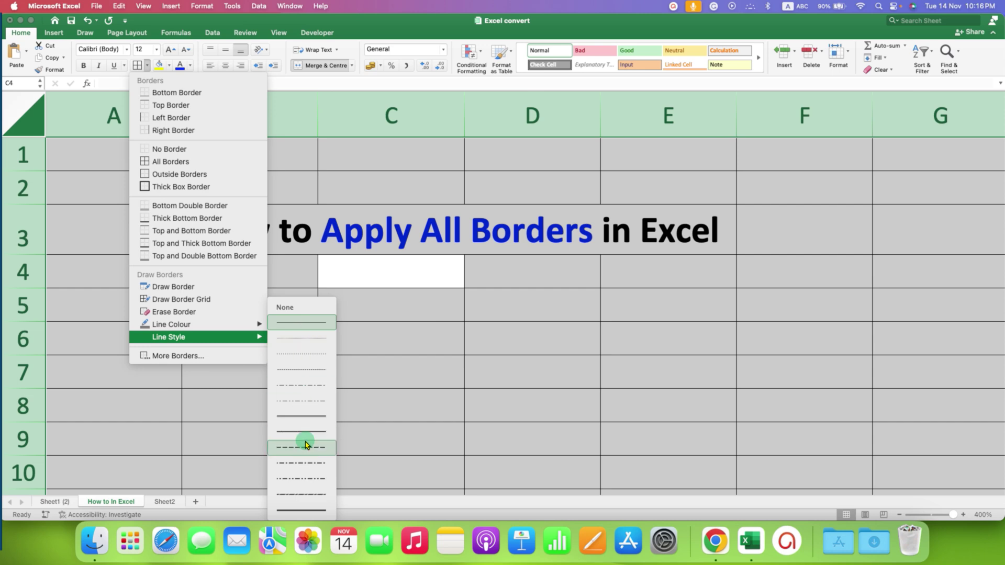
click(312, 510)
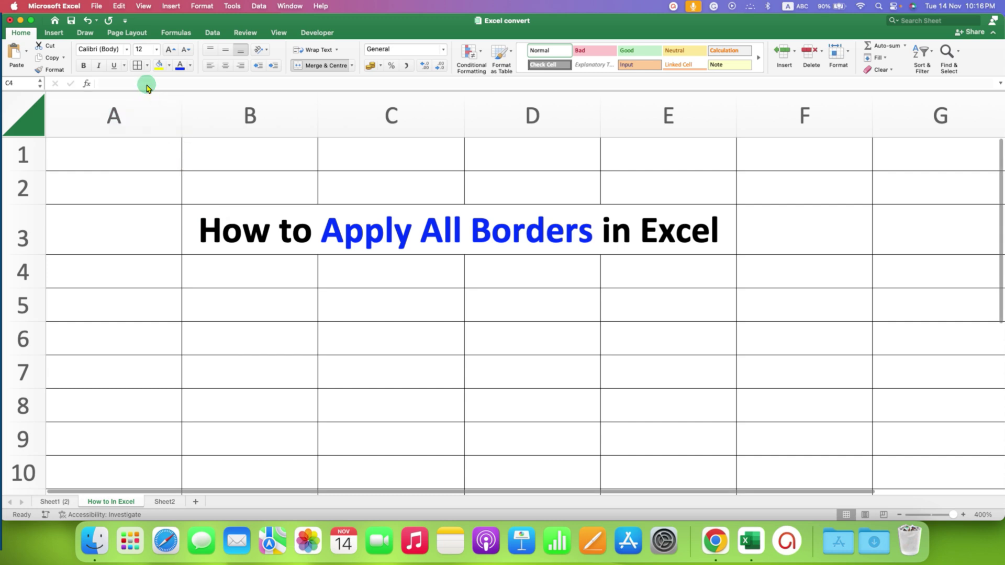
click(149, 65)
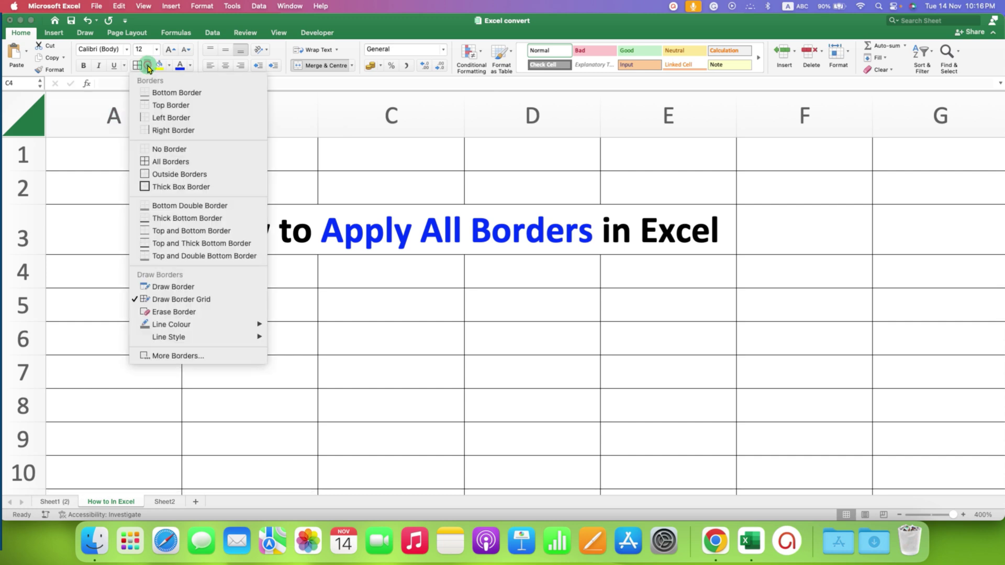
click(157, 163)
click(273, 396)
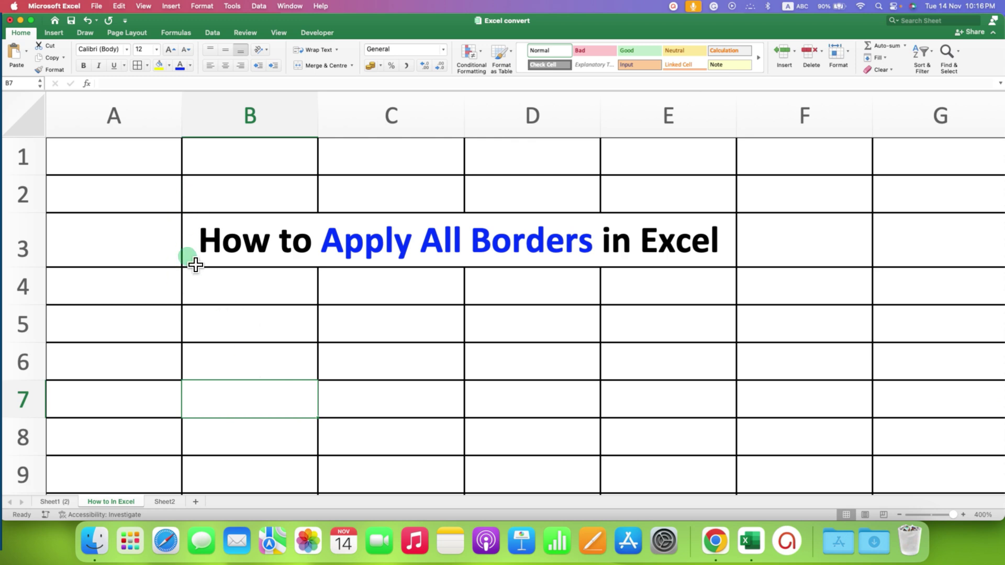
Set the border line colour to red and reapply All Borders to every cell
key(super+a)
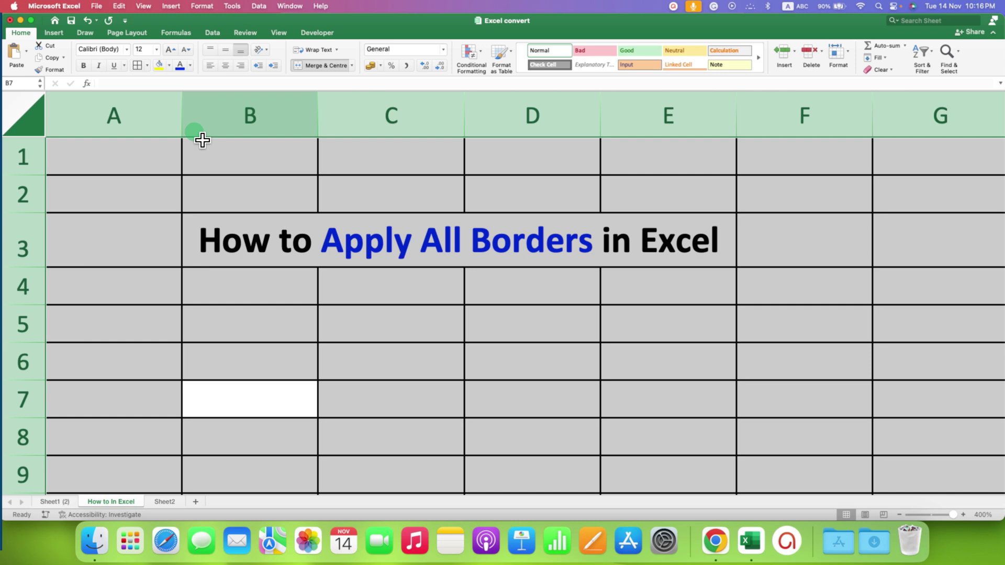
click(147, 66)
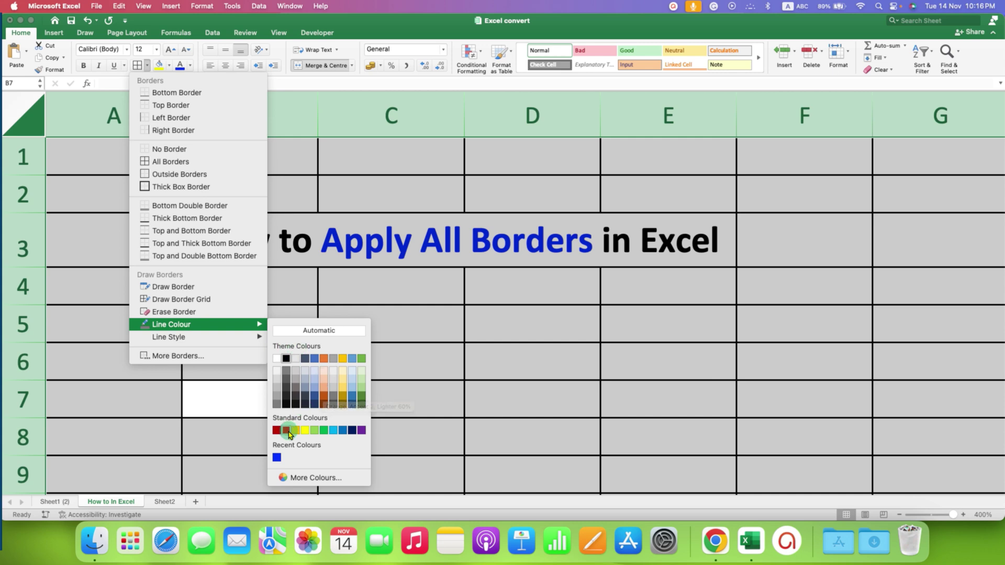
click(288, 431)
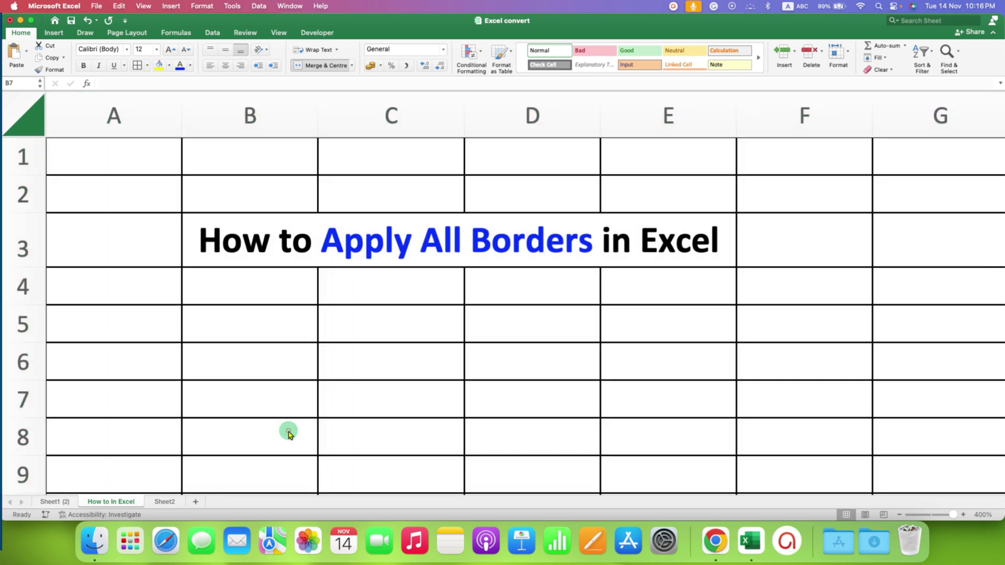
click(149, 66)
click(189, 162)
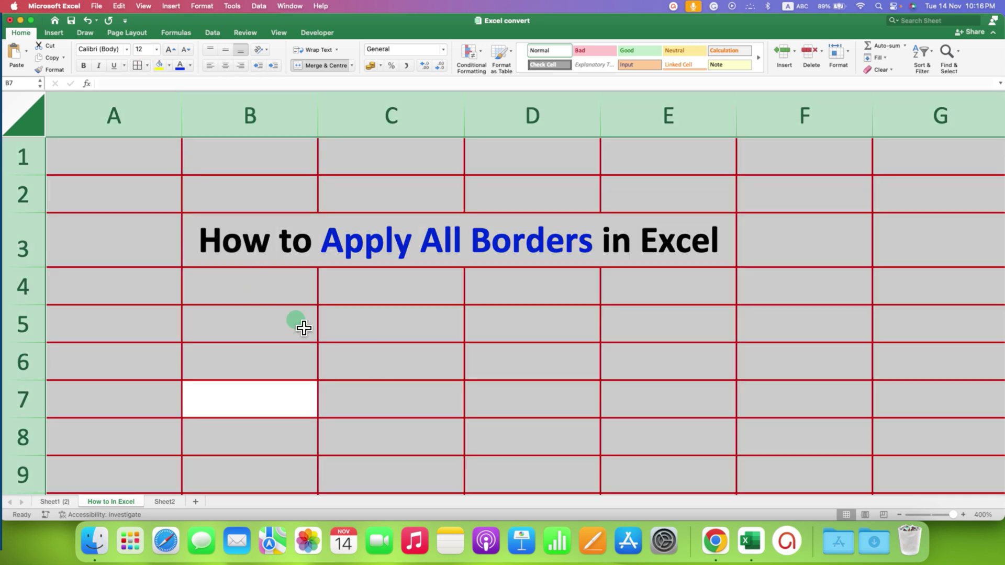
click(529, 421)
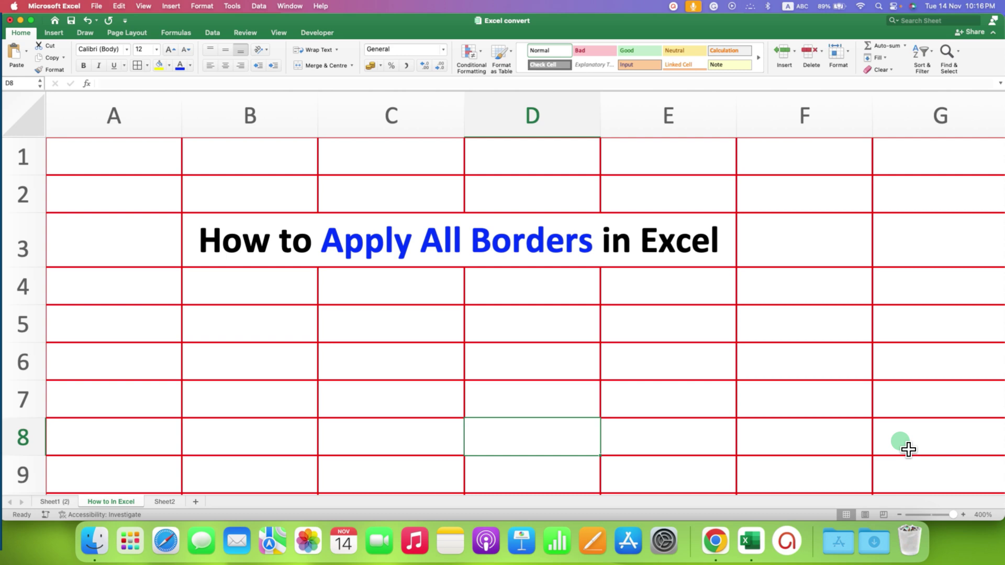